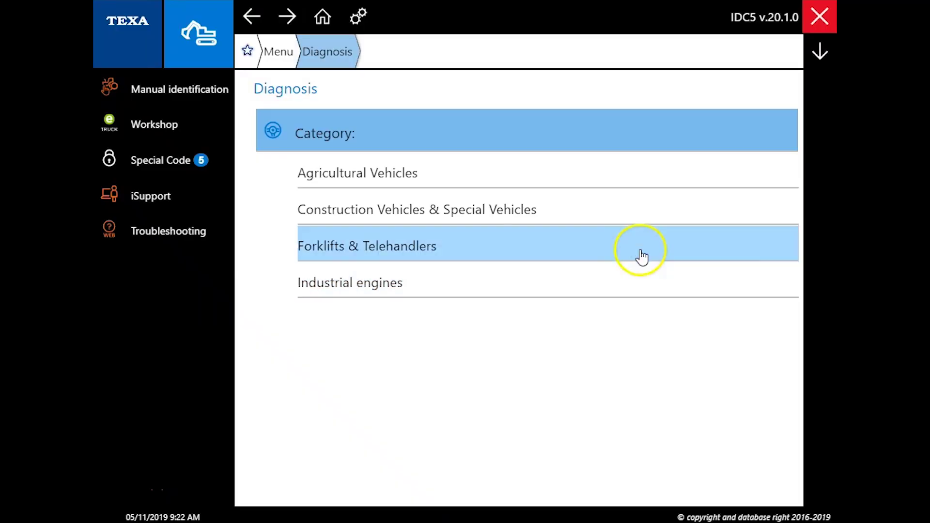
# Select the Cummins engine under Industrial engines and expand the Diesel injection systems list
pyautogui.click(588, 287)
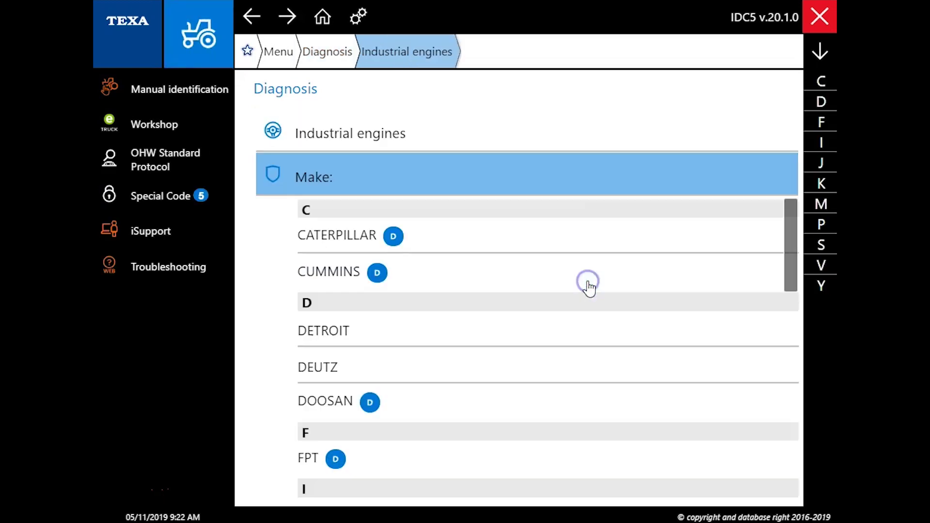
pyautogui.click(579, 281)
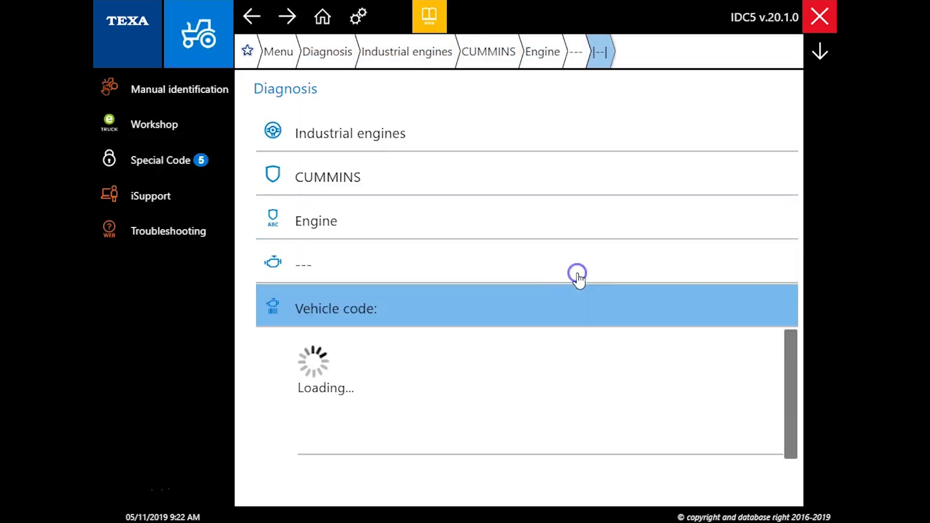
pyautogui.click(614, 403)
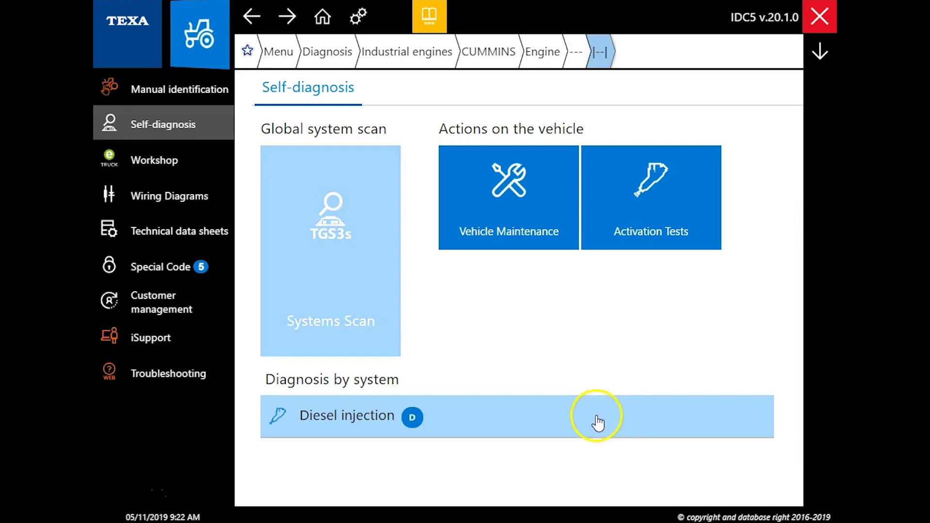
pyautogui.moveTo(787, 341); pyautogui.dragTo(797, 405)
# Start J1939 Core 2 diagnosis using the ADAPTER OBD-DEUTSCH 9 cable
pyautogui.click(706, 448)
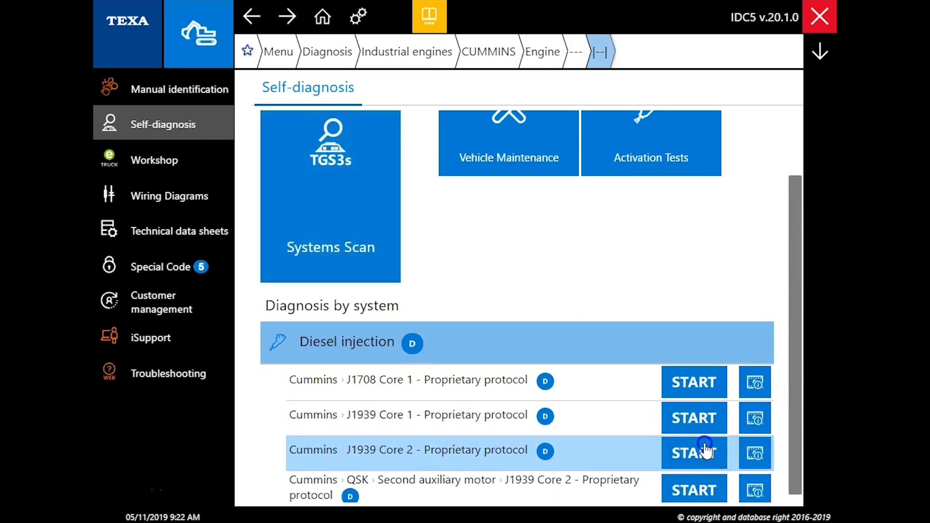
pyautogui.click(409, 356)
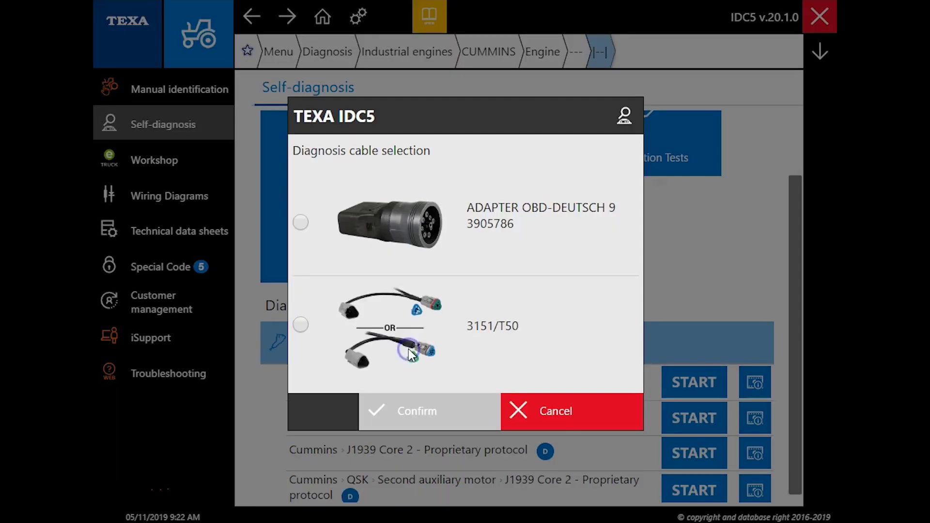
pyautogui.click(539, 255)
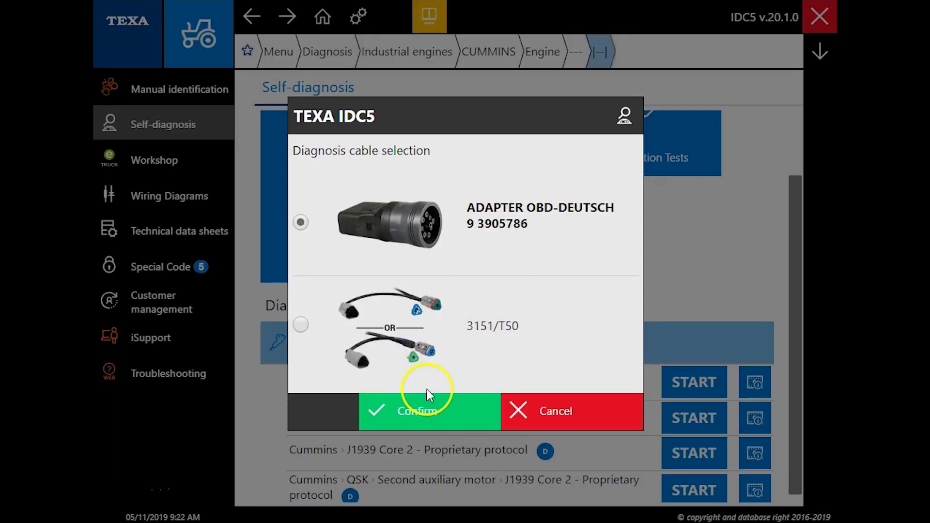
pyautogui.click(436, 409)
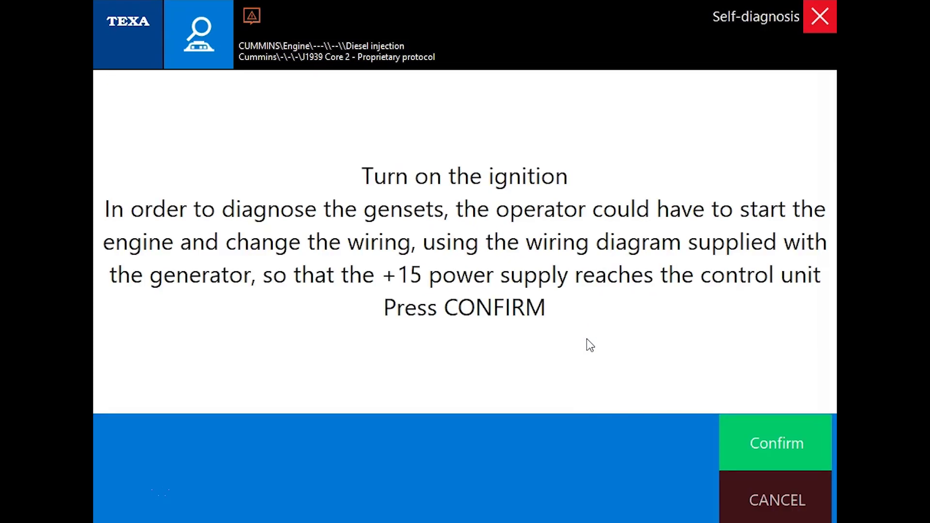
# Confirm the ignition is on, then view and close the counter details of active fault 3714
pyautogui.click(809, 452)
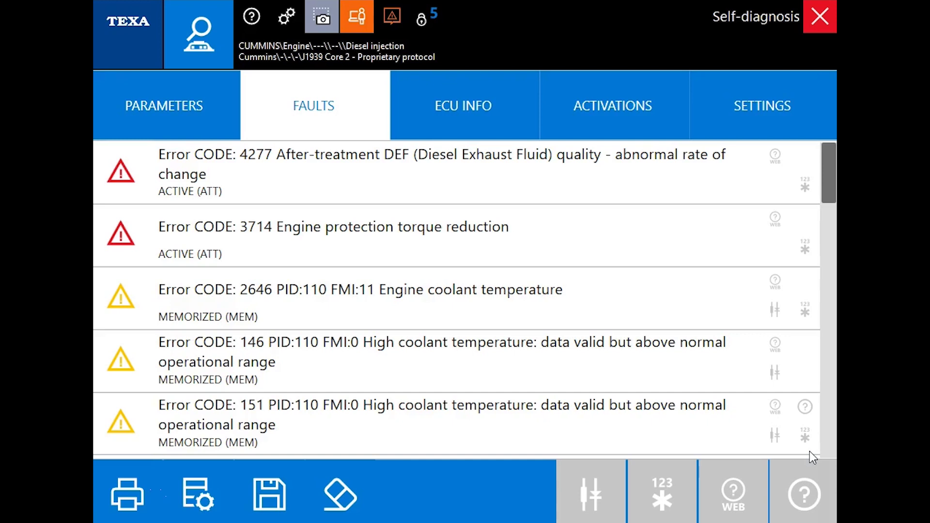
pyautogui.click(568, 254)
pyautogui.click(772, 440)
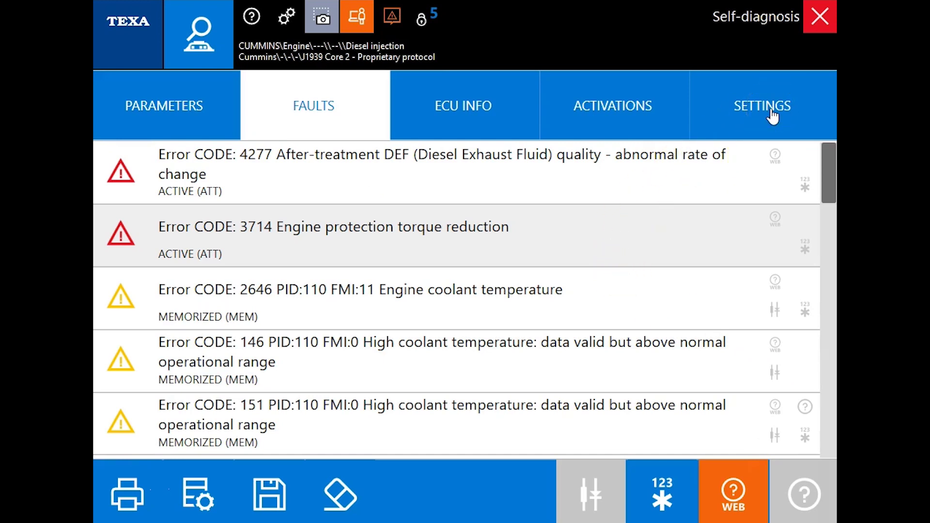
pyautogui.click(216, 101)
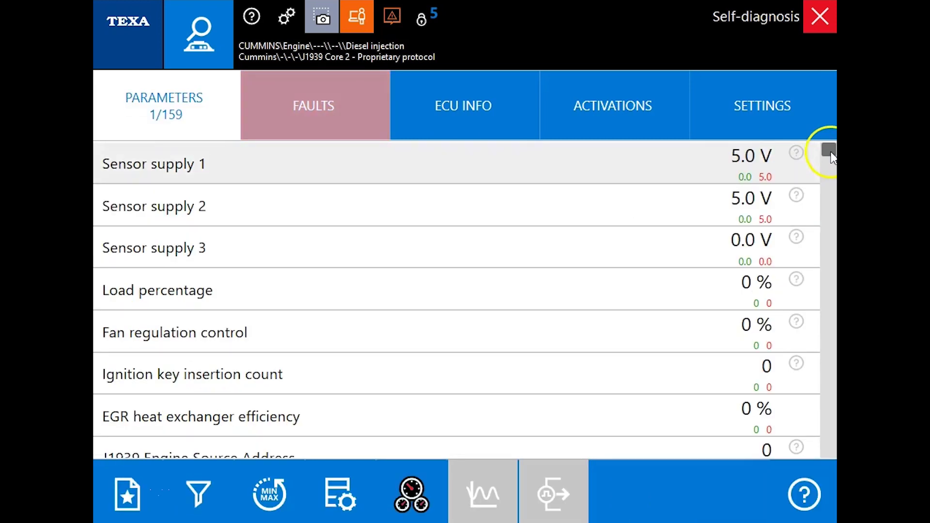
pyautogui.click(401, 504)
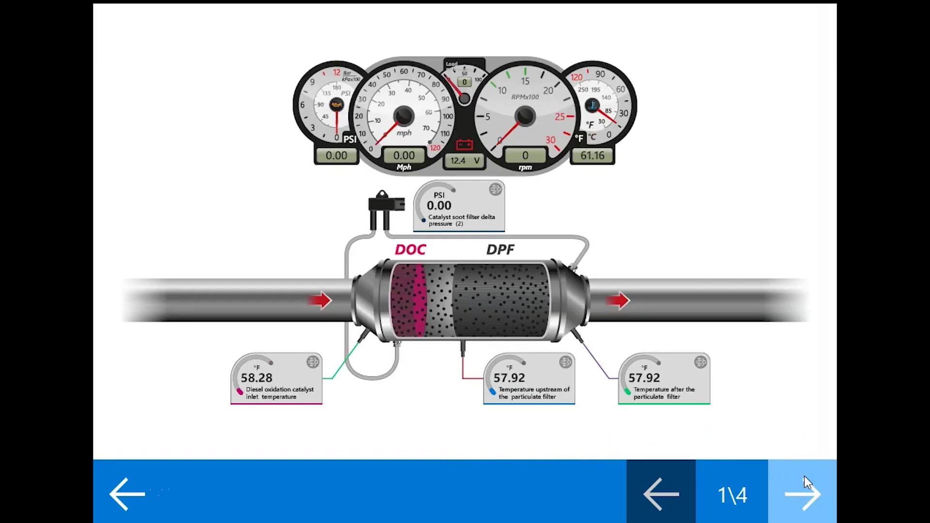
pyautogui.click(805, 477)
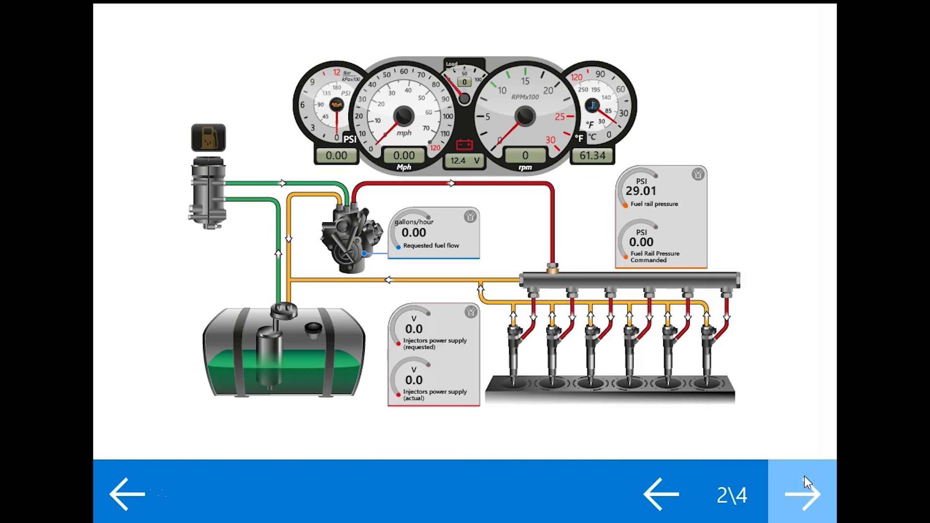
pyautogui.click(804, 475)
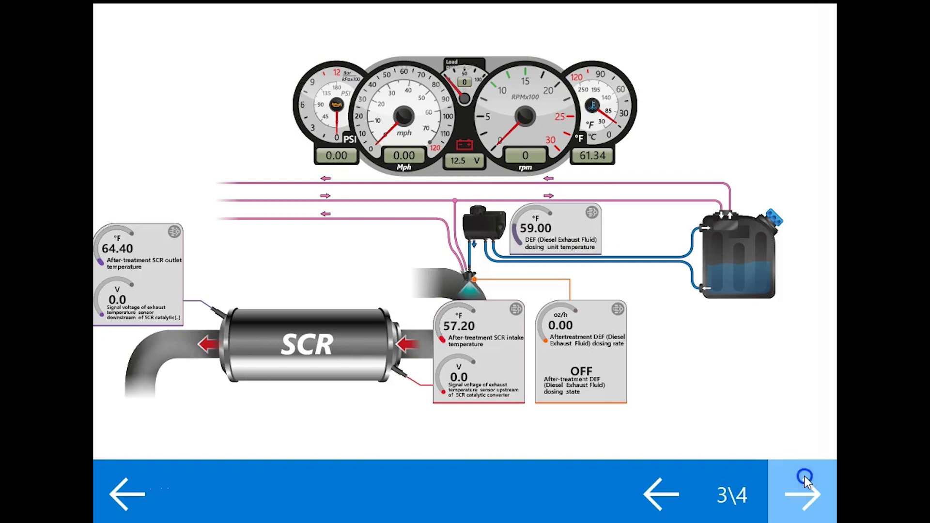
pyautogui.click(804, 476)
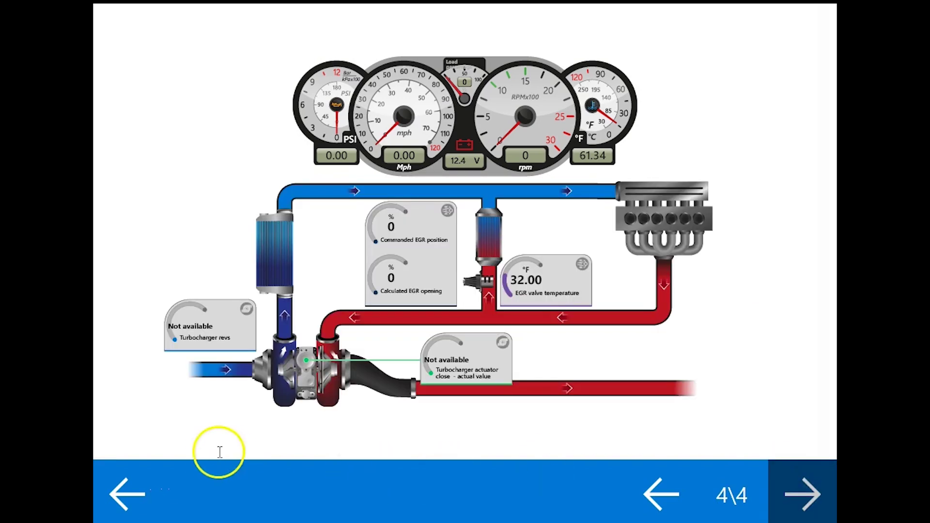
pyautogui.click(153, 463)
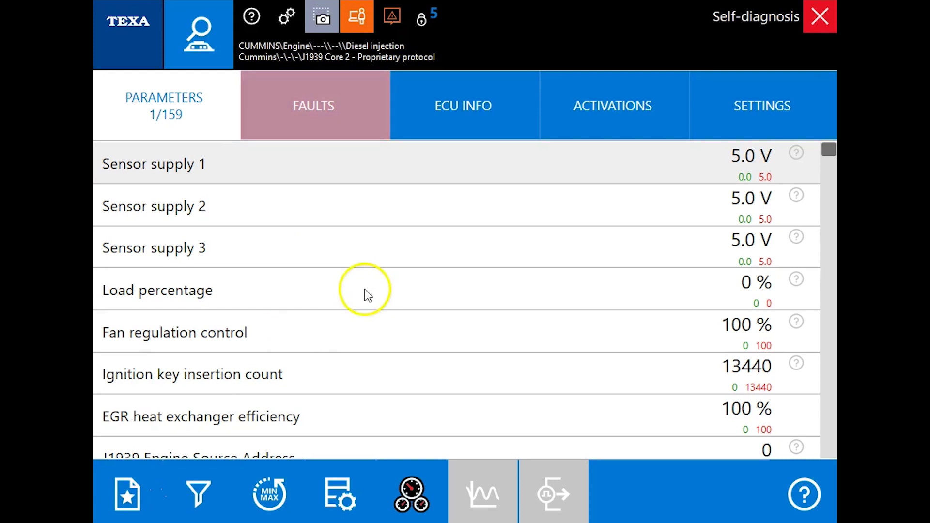
pyautogui.moveTo(828, 154); pyautogui.dragTo(826, 445)
# Check the ECU identification info, then display the Activations test list
pyautogui.click(361, 116)
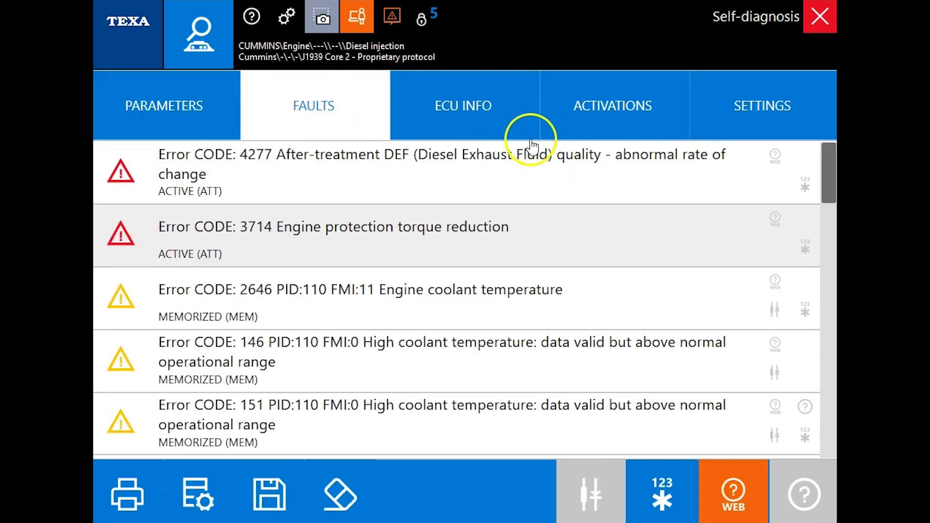
pyautogui.click(470, 117)
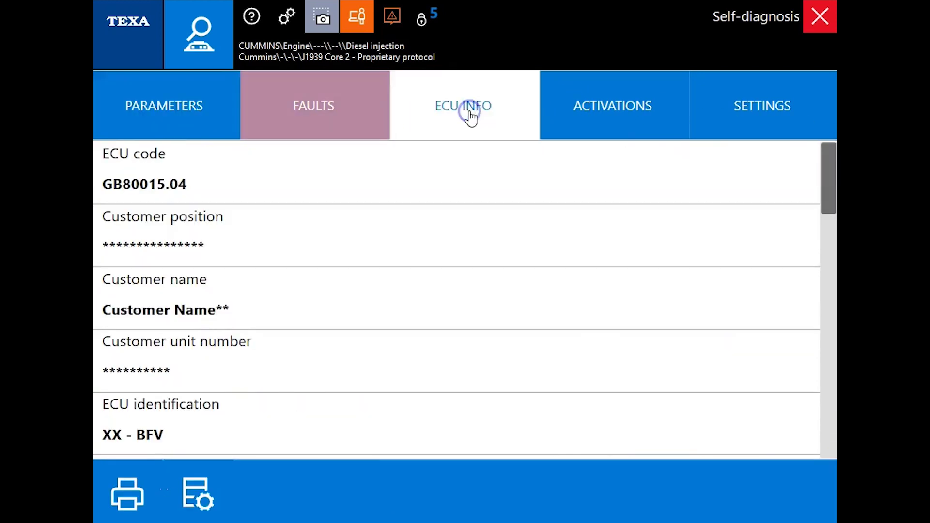
pyautogui.moveTo(828, 162); pyautogui.dragTo(830, 399)
pyautogui.click(612, 122)
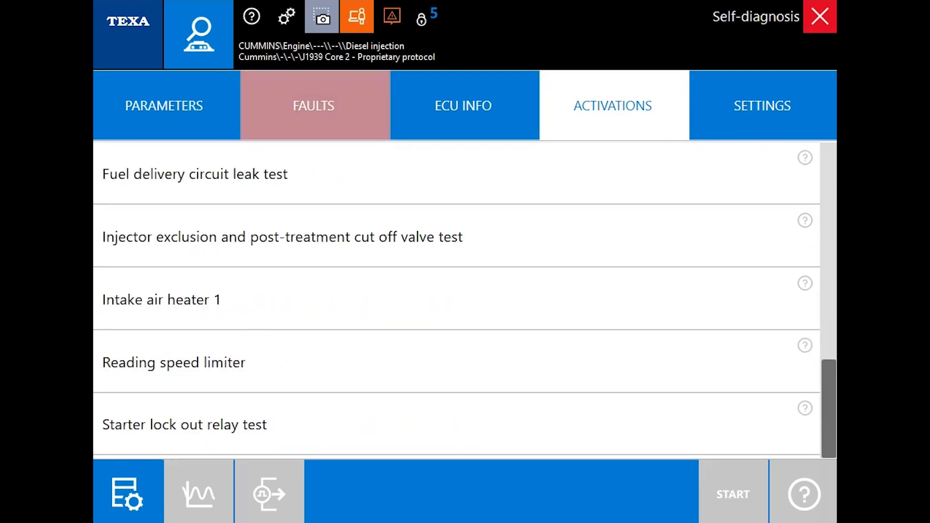
# Select Final inducement restart - Restart counter in the Settings list and start it
pyautogui.click(779, 130)
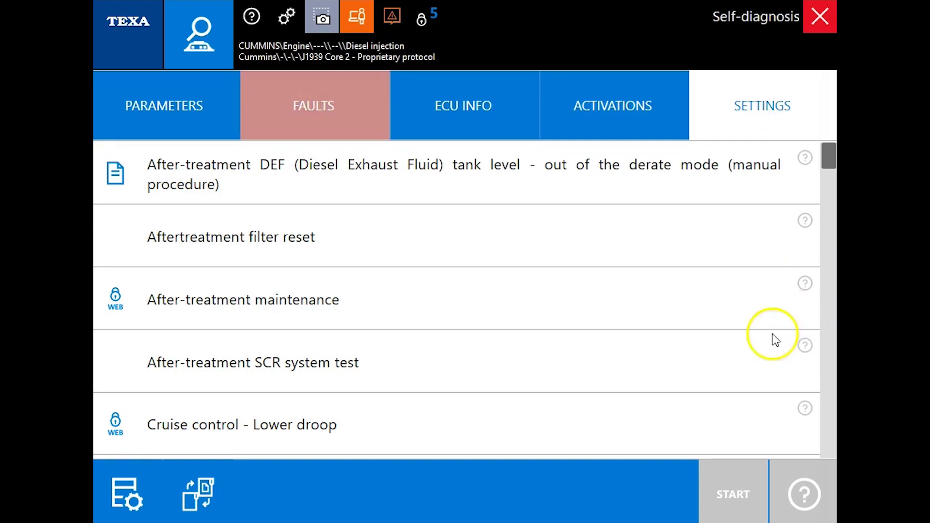
pyautogui.click(829, 159)
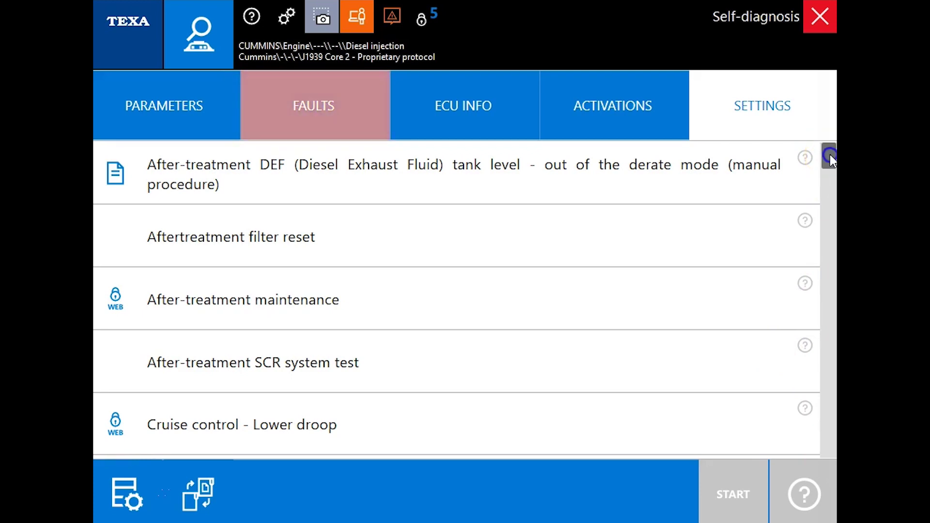
pyautogui.moveTo(830, 155); pyautogui.dragTo(833, 215)
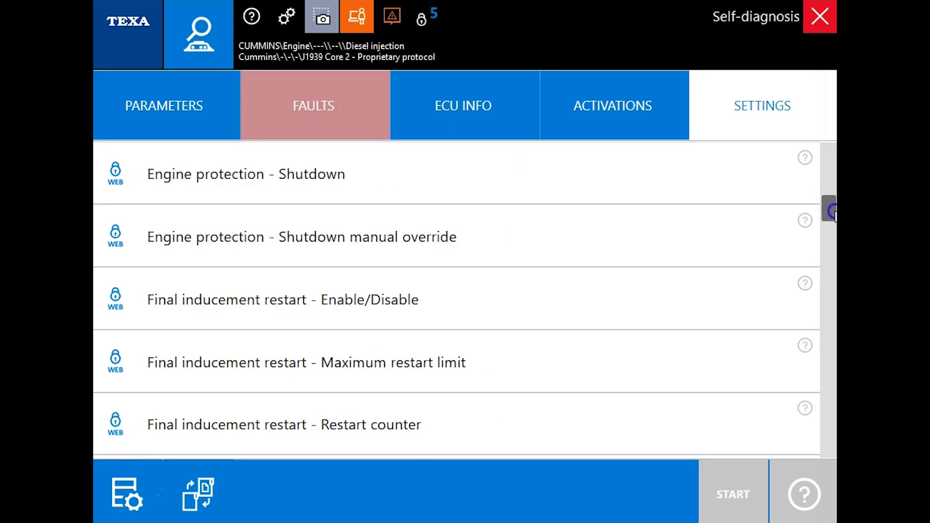
pyautogui.click(542, 417)
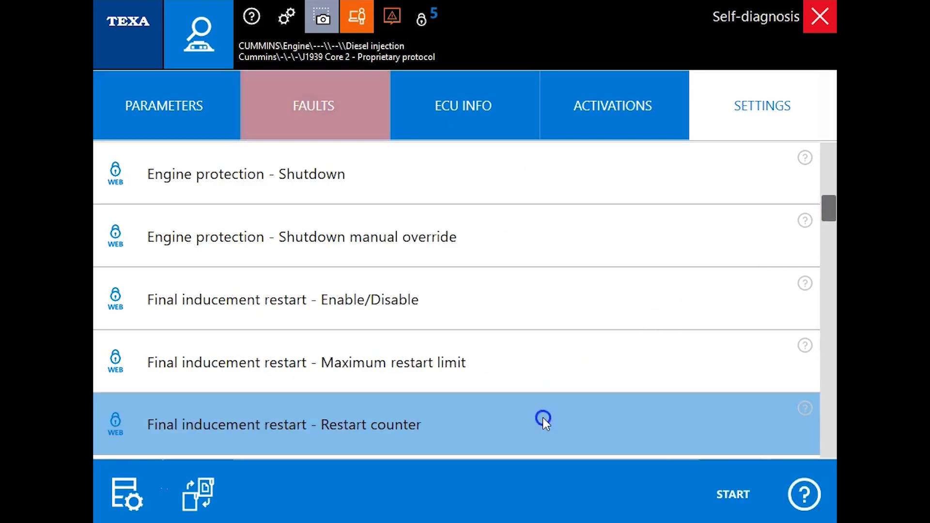
pyautogui.click(719, 492)
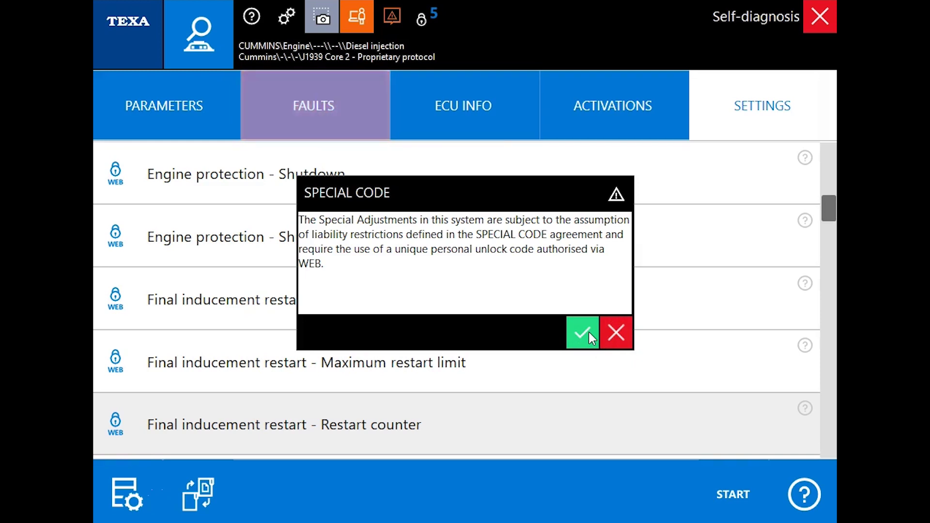
# Accept the special code notice, enter 4 as the restart counter, and confirm the key STOP/ignition prompts
pyautogui.click(583, 334)
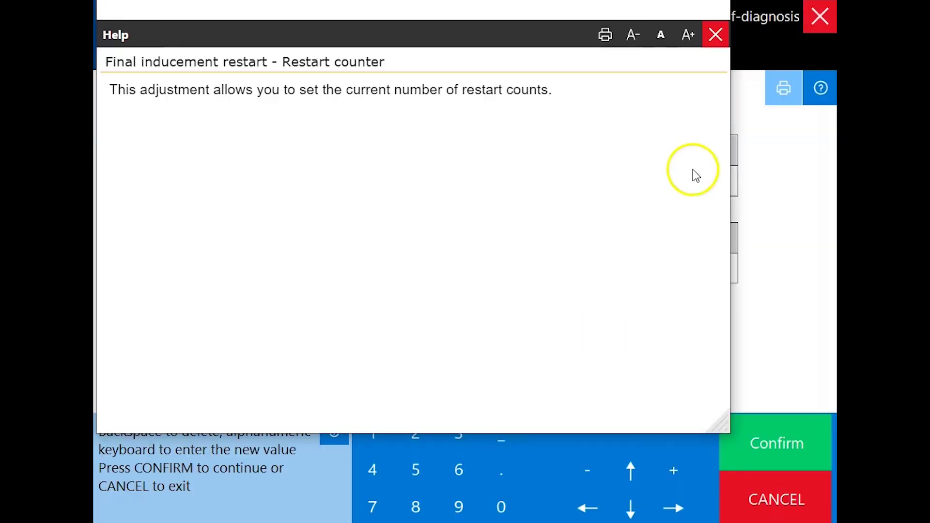
pyautogui.click(717, 37)
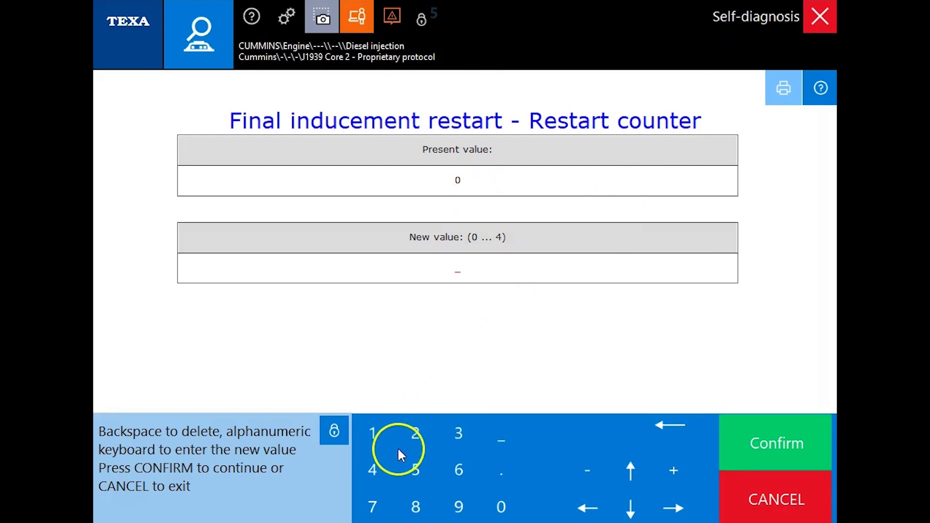
pyautogui.click(372, 469)
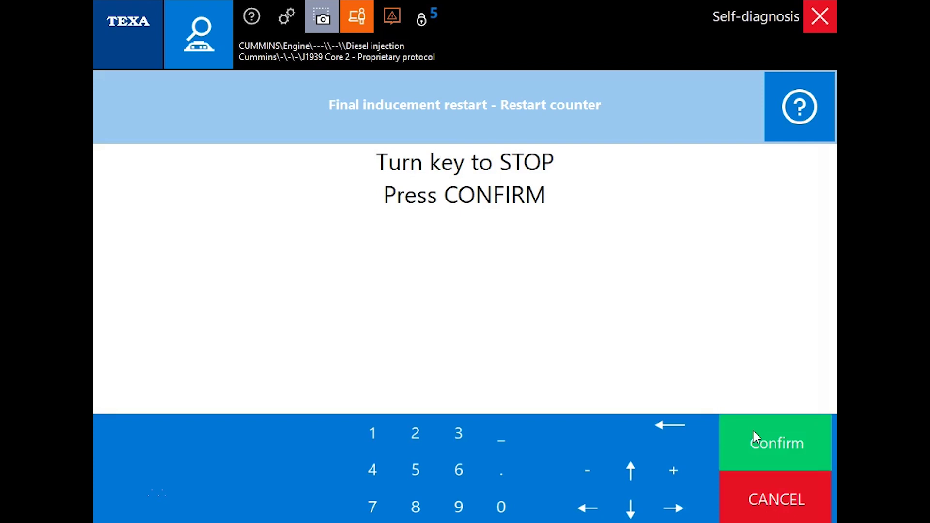
pyautogui.click(753, 431)
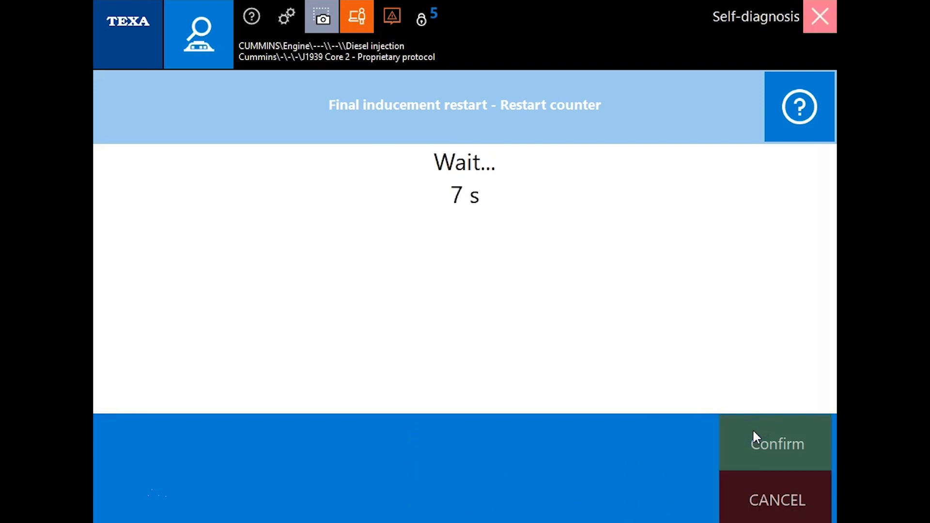
pyautogui.click(752, 430)
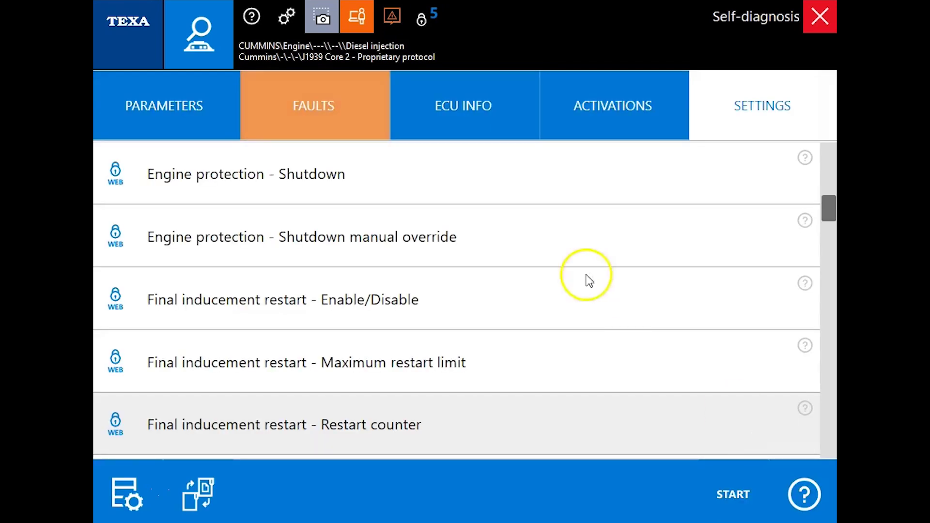
pyautogui.click(353, 106)
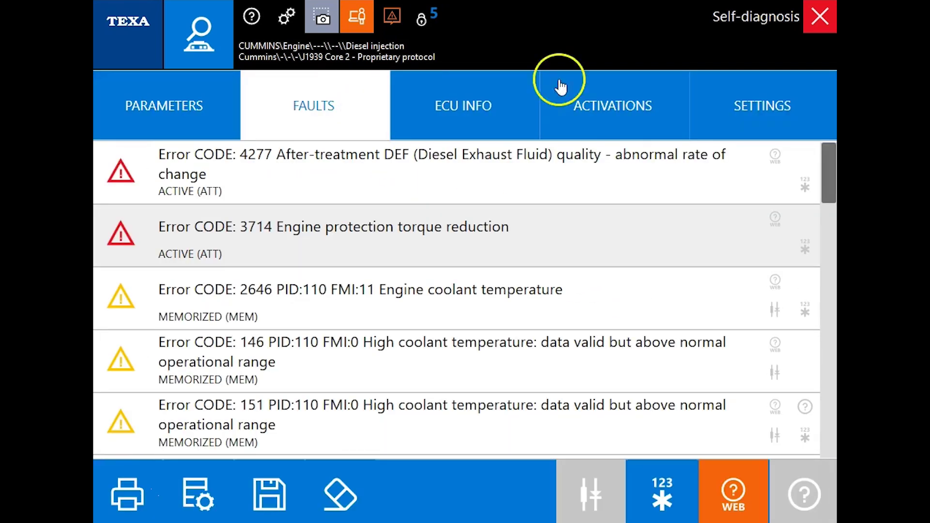
pyautogui.click(784, 125)
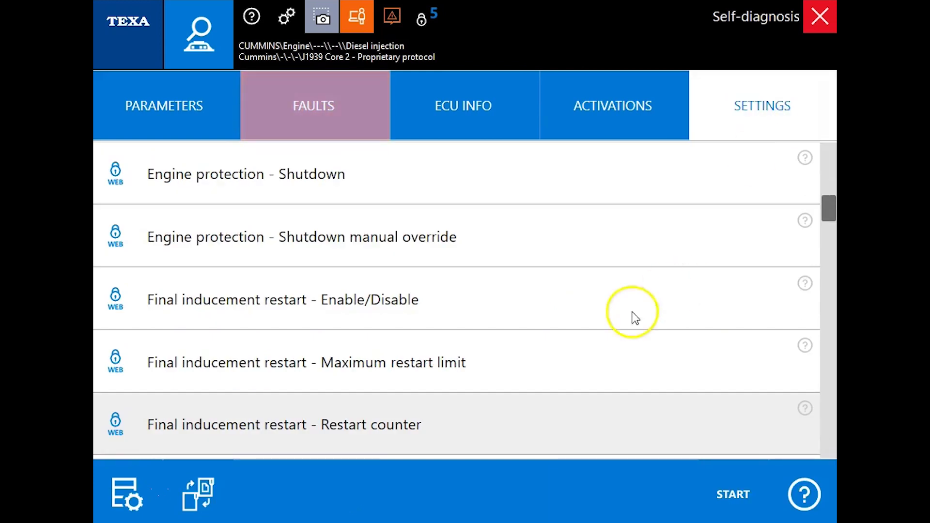
pyautogui.click(548, 364)
pyautogui.click(734, 493)
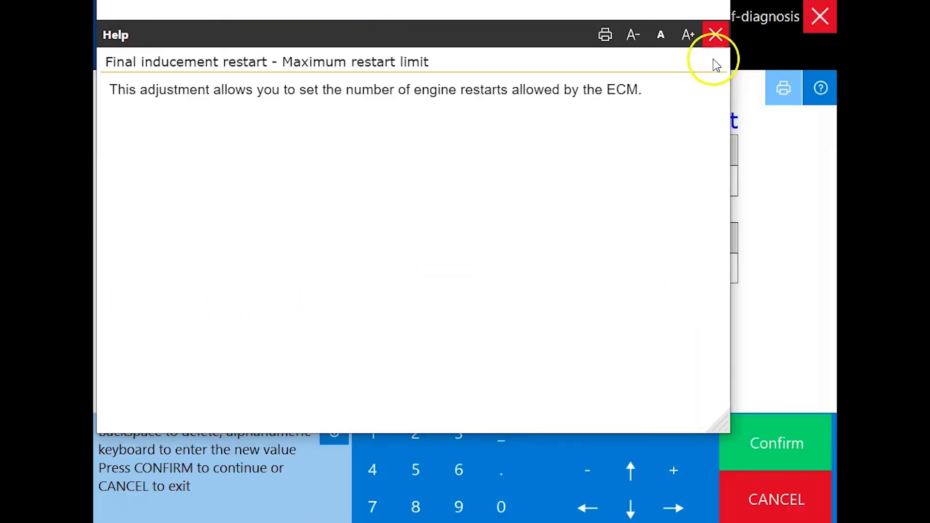
pyautogui.click(713, 47)
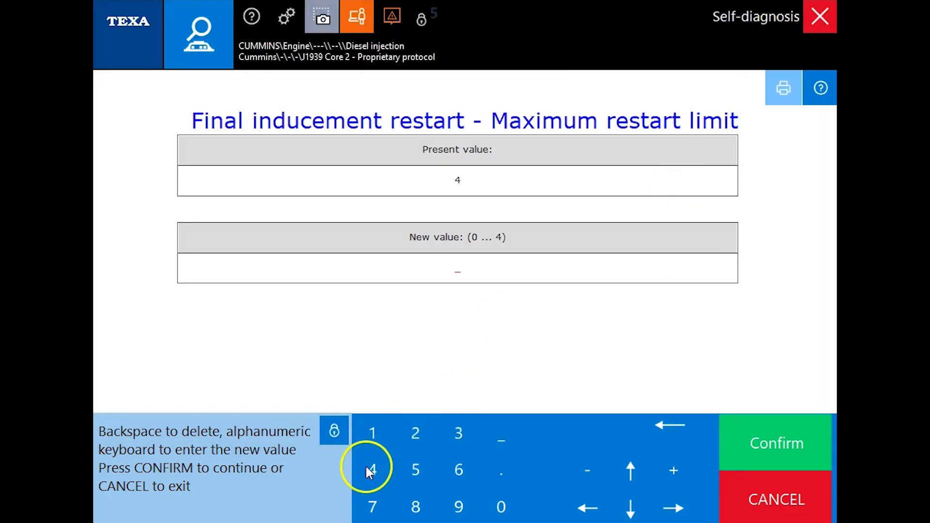
pyautogui.click(367, 468)
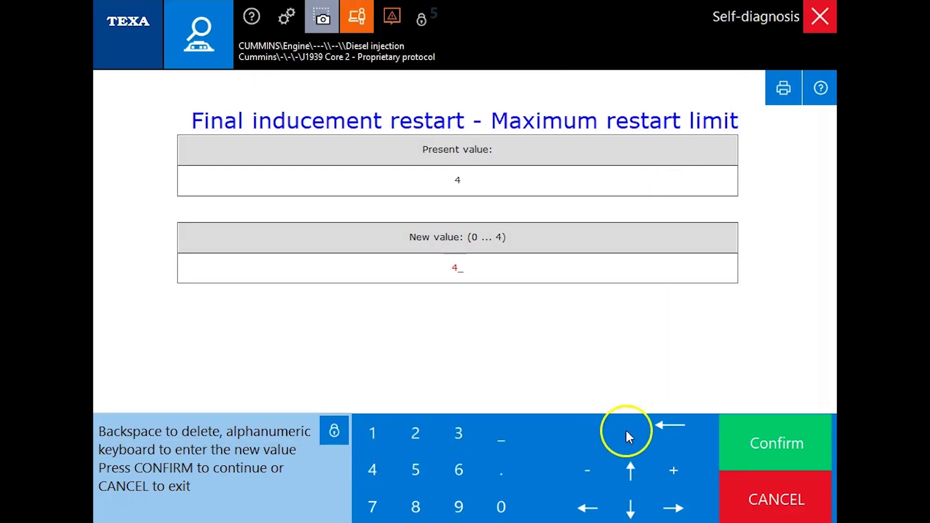
pyautogui.click(738, 485)
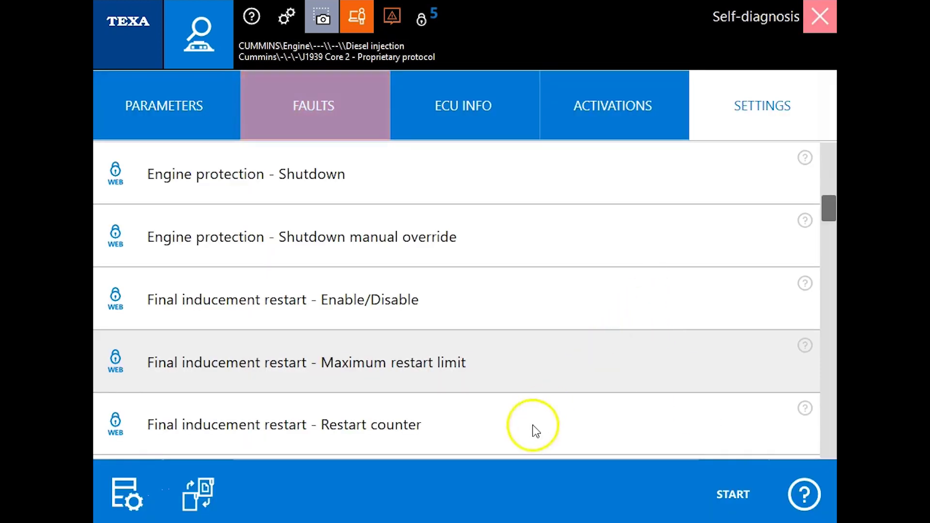
pyautogui.click(538, 430)
pyautogui.click(724, 485)
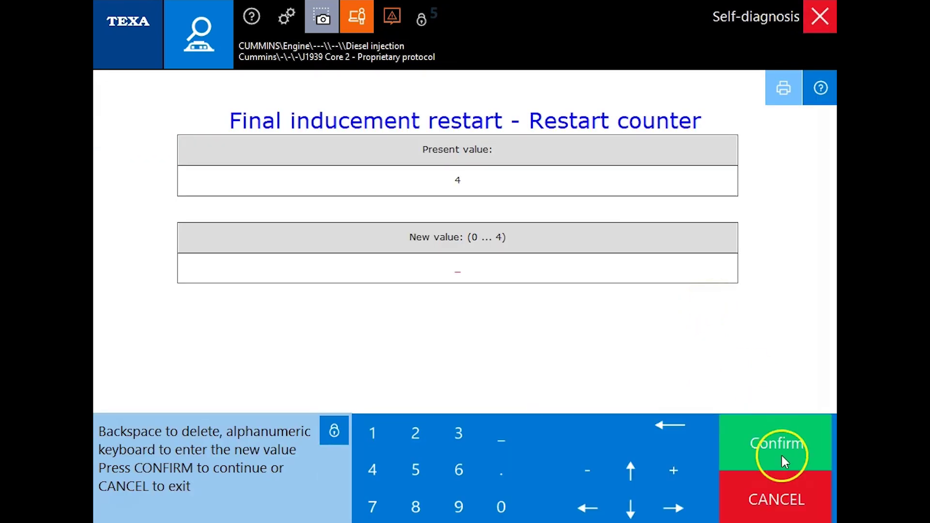
pyautogui.click(730, 499)
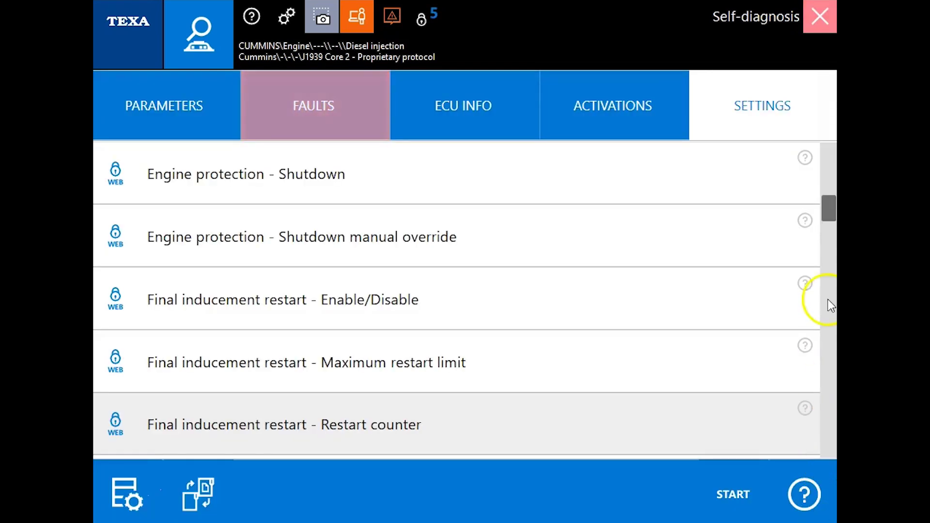
# Review the DEF tank level manual procedure help, then clear faults from the FAULTS list
pyautogui.moveTo(828, 209); pyautogui.dragTo(828, 154)
pyautogui.click(705, 201)
pyautogui.click(730, 500)
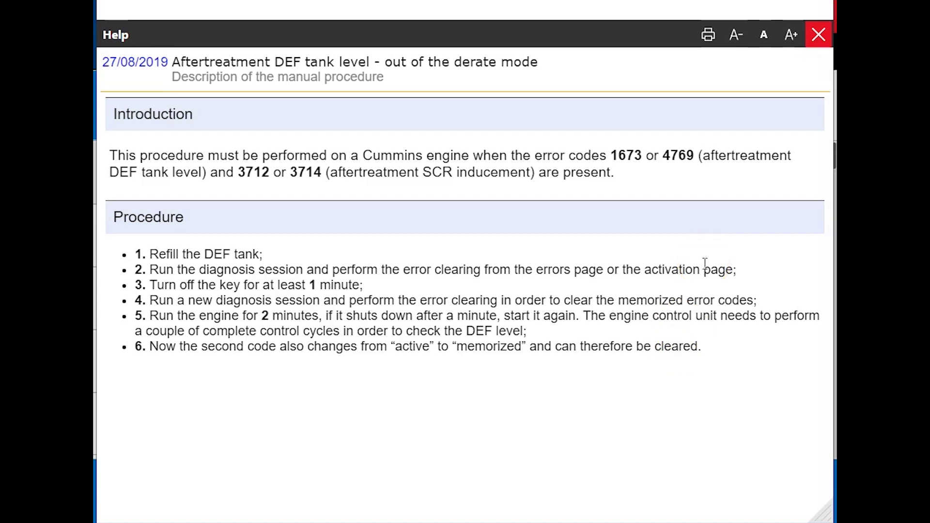
pyautogui.click(820, 37)
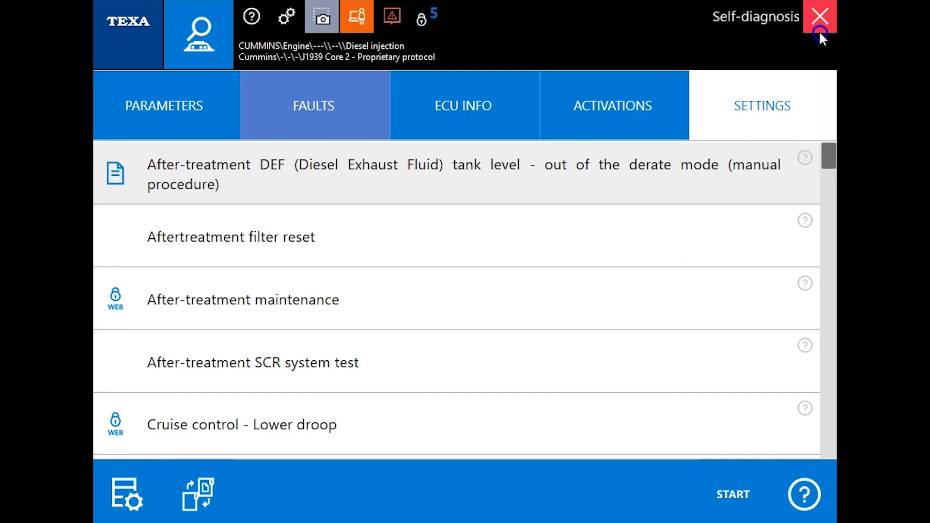
pyautogui.click(368, 110)
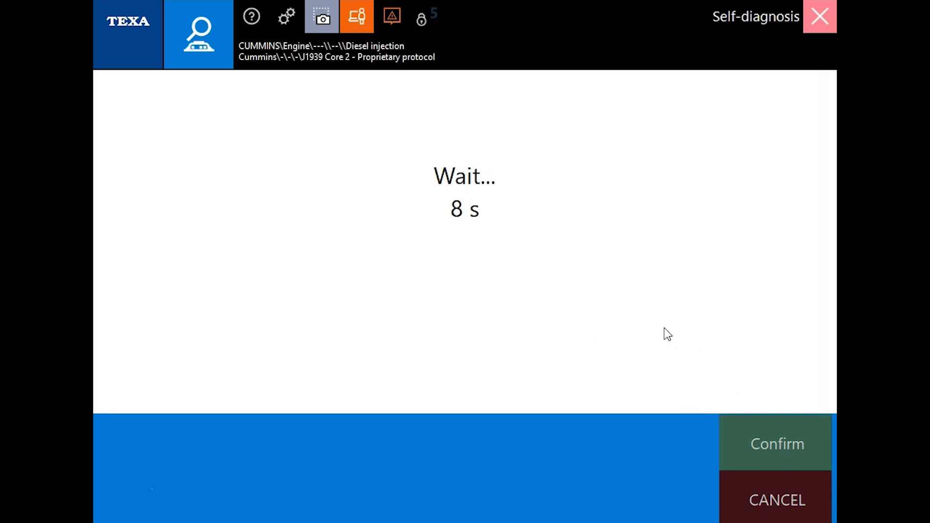
pyautogui.click(775, 443)
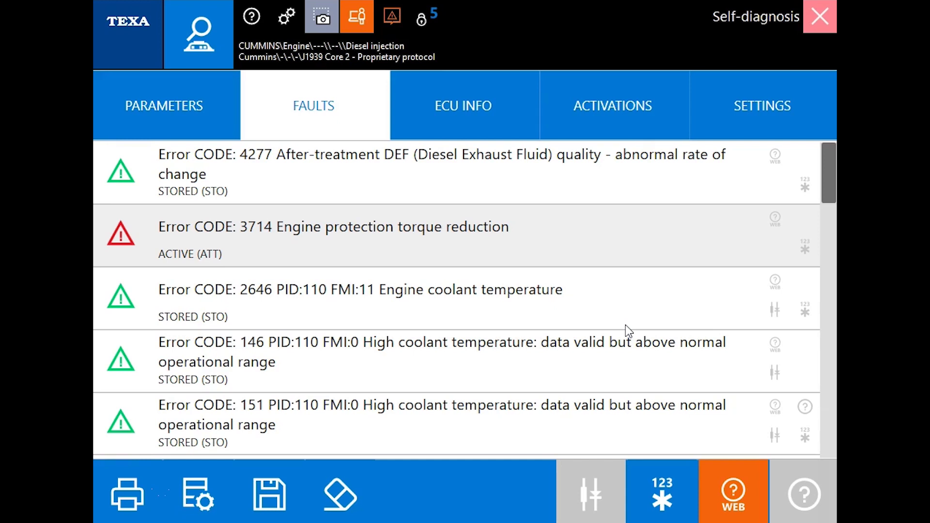
# Launch a second Error Clearing run from the FAULTS tab
pyautogui.click(615, 260)
pyautogui.click(349, 499)
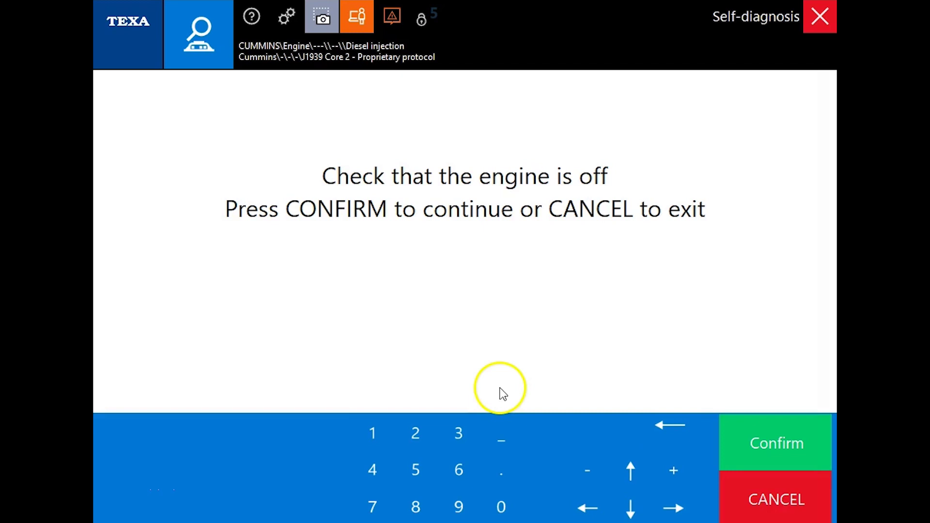
# Confirm engine off, key to STOP, and ignition back on to finish the second clearing
pyautogui.click(752, 445)
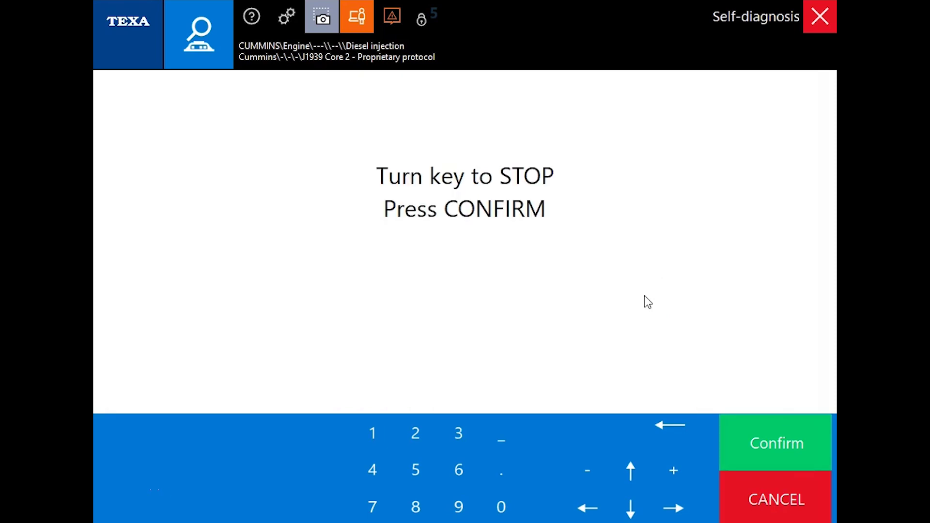
pyautogui.click(750, 435)
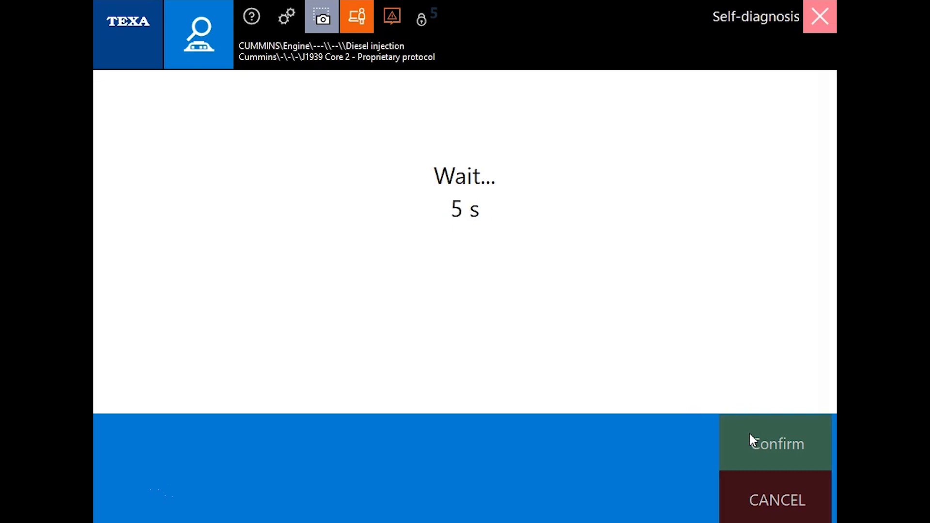
pyautogui.click(763, 447)
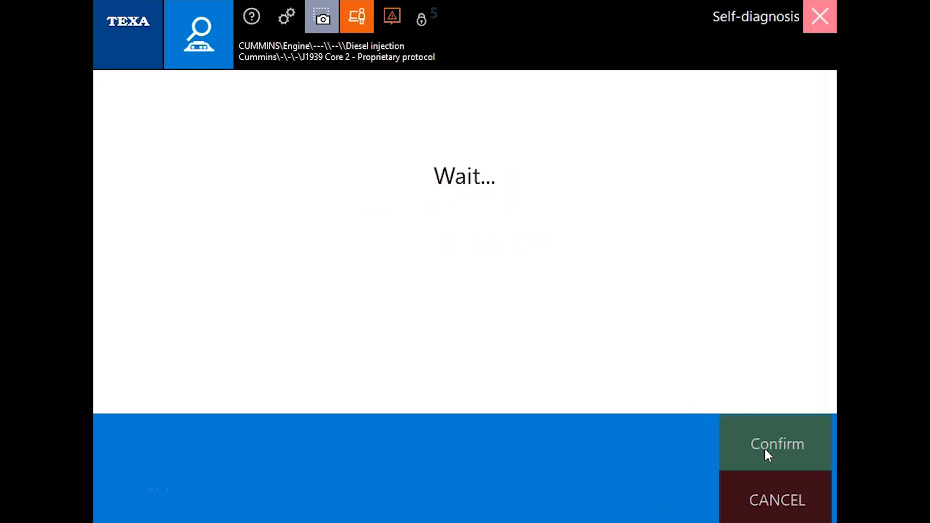